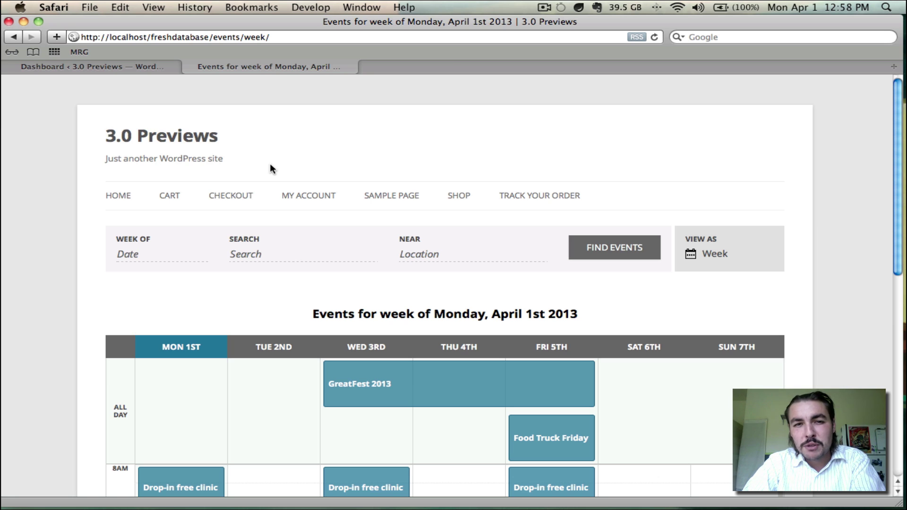
Step: Scroll through the Monday-first week view for April 1st 2013 and its events
{"action": "scroll", "coordinate": [445, 147], "scroll_direction": "down", "scroll_amount": 3}
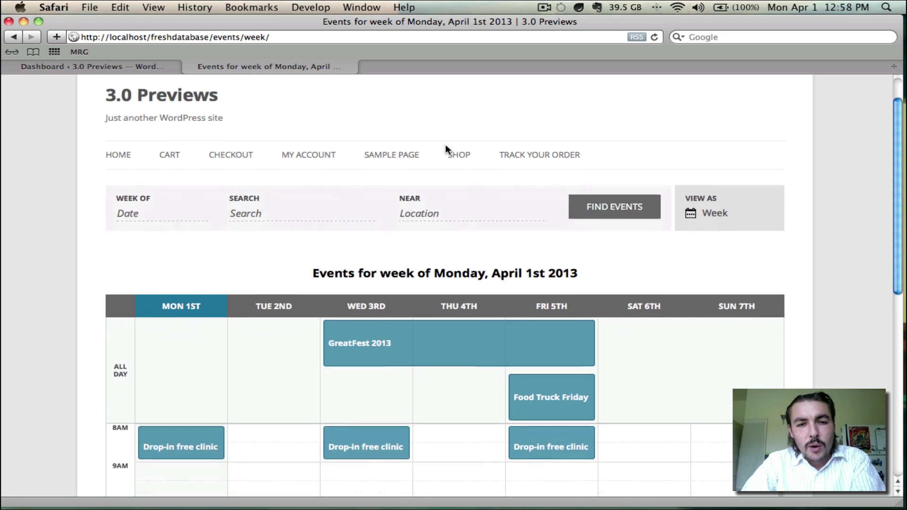
{"action": "scroll", "coordinate": [853, 231], "scroll_direction": "down", "scroll_amount": 3}
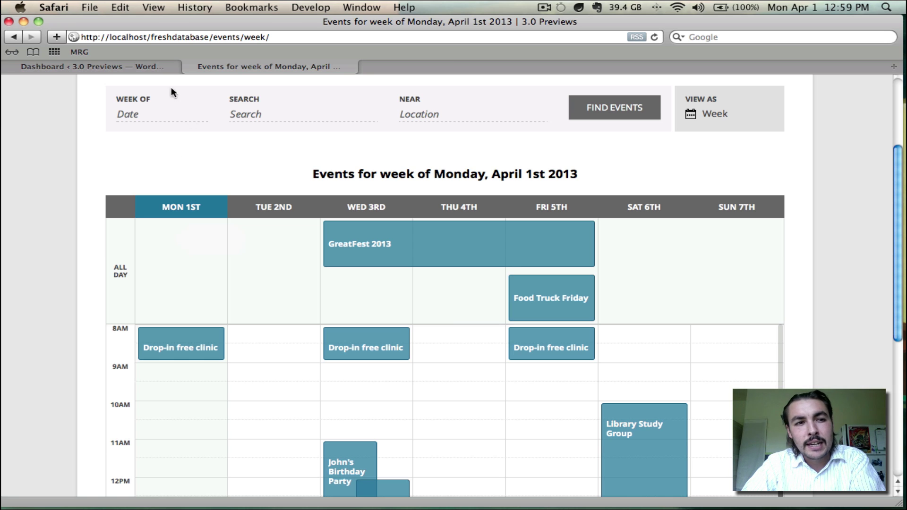
Step: Set Week Starts On to Sunday in General Settings, save, and return to the events tab
{"action": "left_click", "coordinate": [145, 69]}
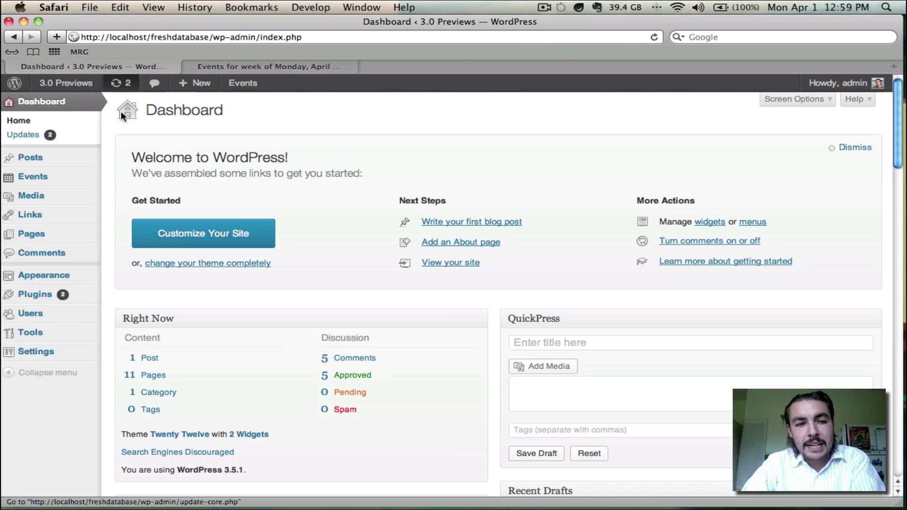
{"action": "mouse_move", "coordinate": [69, 341]}
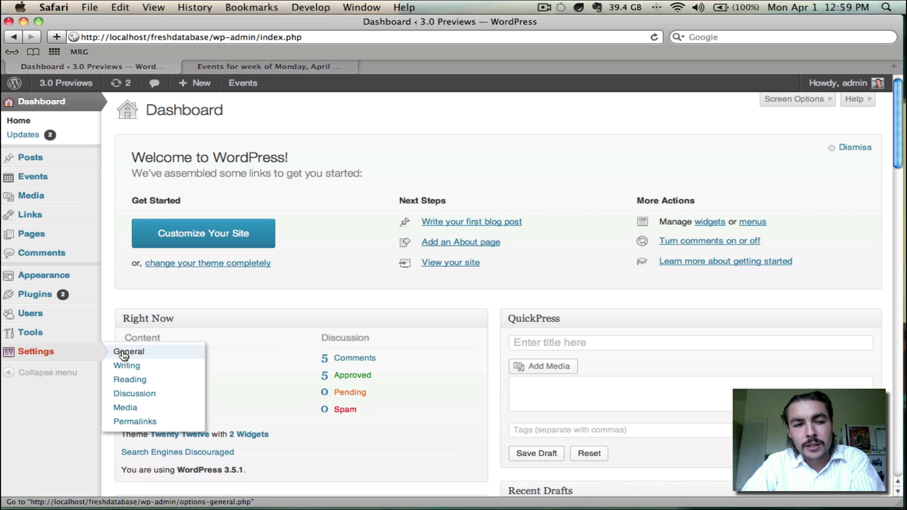
{"action": "left_click", "coordinate": [124, 351]}
{"action": "scroll", "coordinate": [215, 281], "scroll_direction": "down", "scroll_amount": 5}
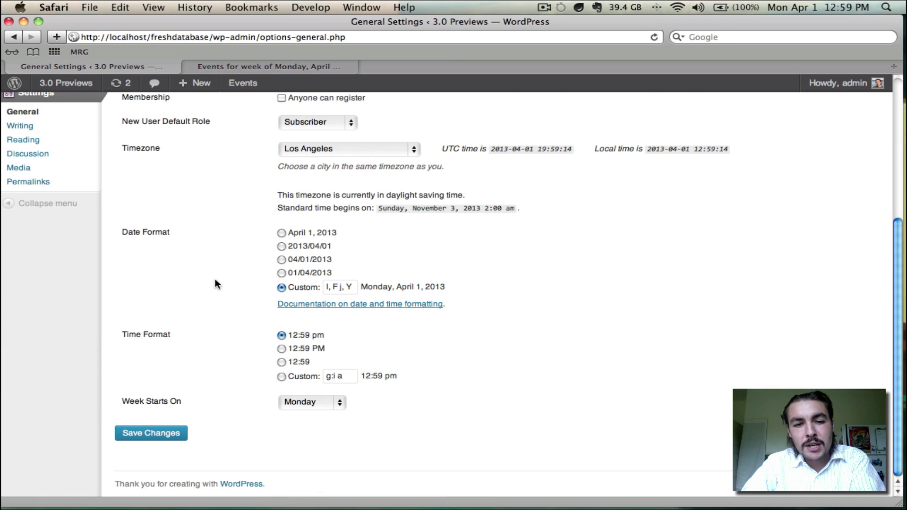
{"action": "left_click", "coordinate": [324, 402]}
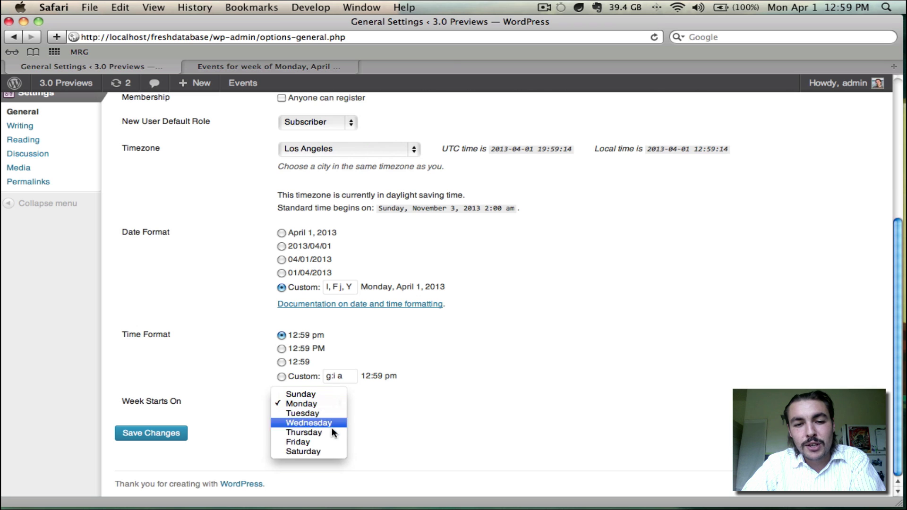
{"action": "left_click", "coordinate": [331, 393]}
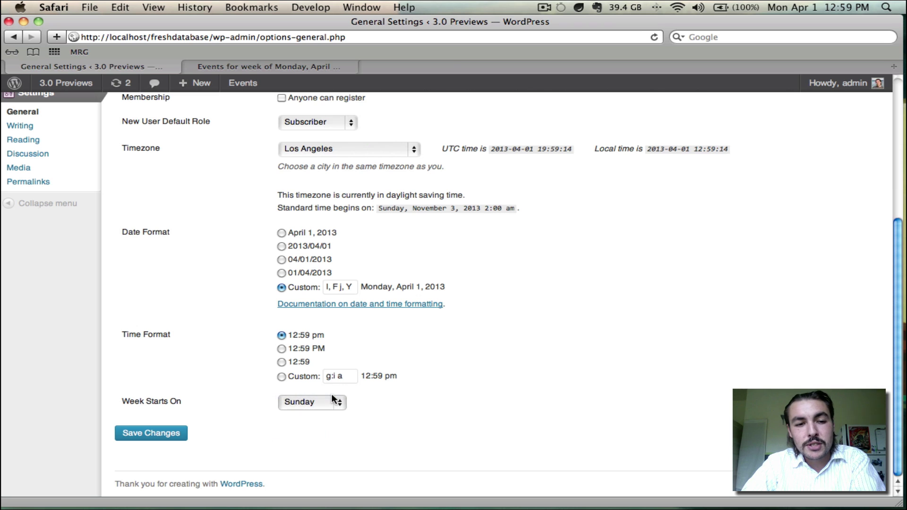
{"action": "left_click", "coordinate": [178, 434]}
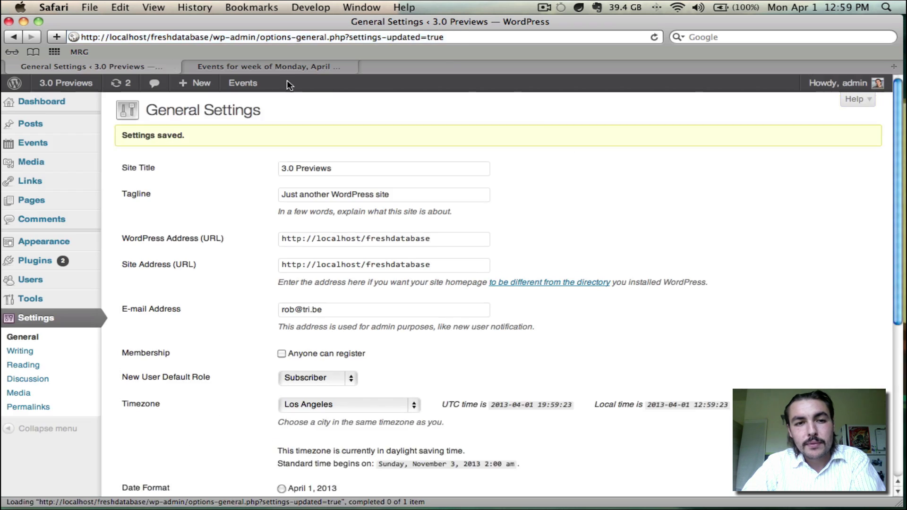
{"action": "left_click", "coordinate": [294, 71]}
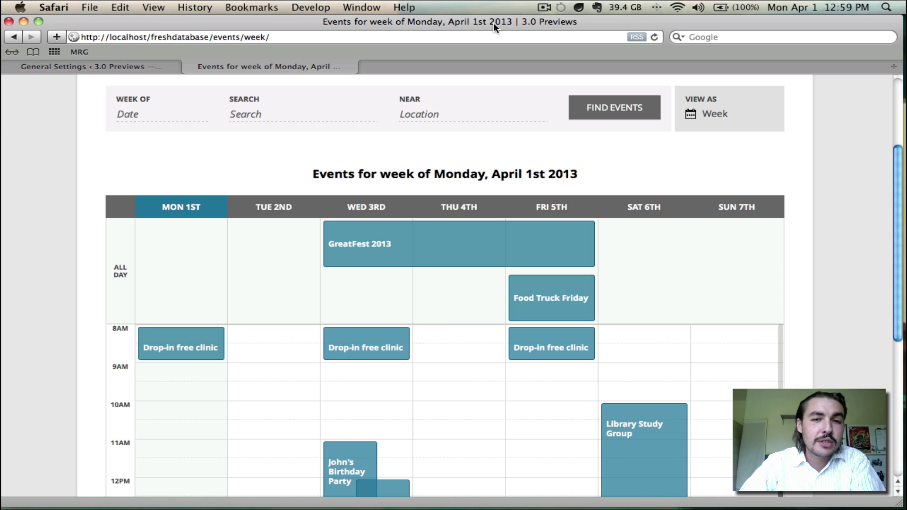
Step: Reload the events week view so it begins on Sunday, March 31st 2013
{"action": "key", "text": "super+r"}
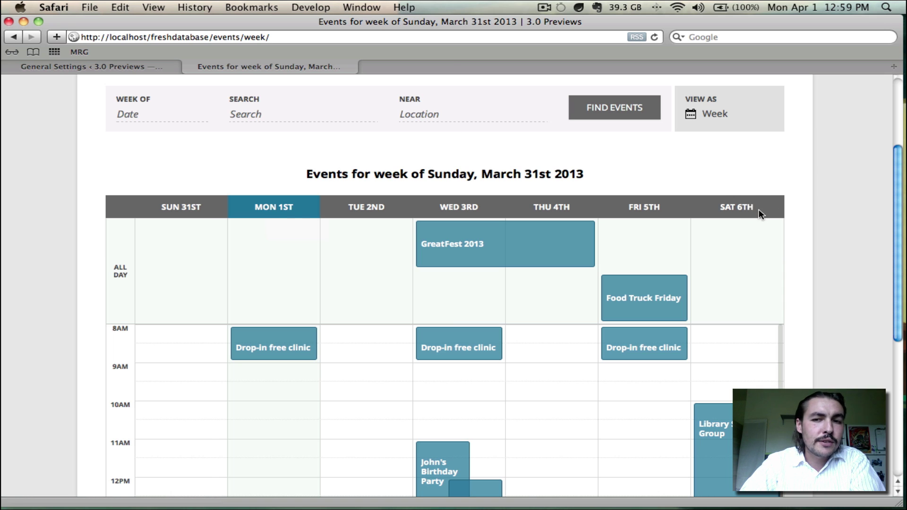
{"action": "scroll", "coordinate": [809, 151], "scroll_direction": "down", "scroll_amount": 3}
{"action": "scroll", "coordinate": [809, 152], "scroll_direction": "down", "scroll_amount": 1}
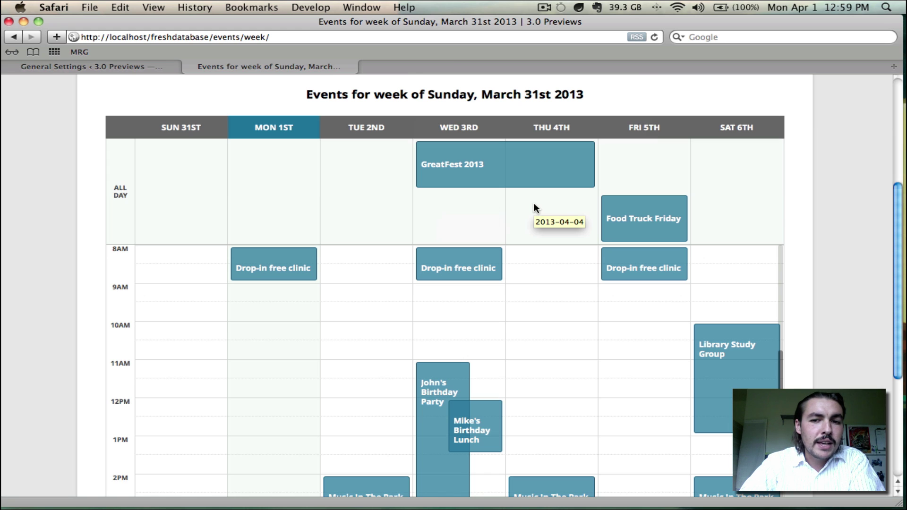
Step: Preview the details of Food Truck Friday and GreatFest 2013
{"action": "mouse_move", "coordinate": [684, 209]}
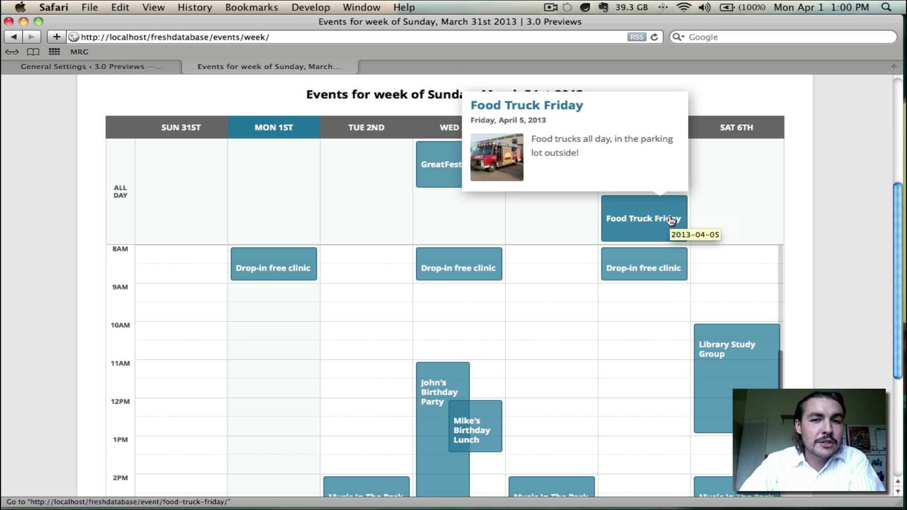
{"action": "mouse_move", "coordinate": [441, 178]}
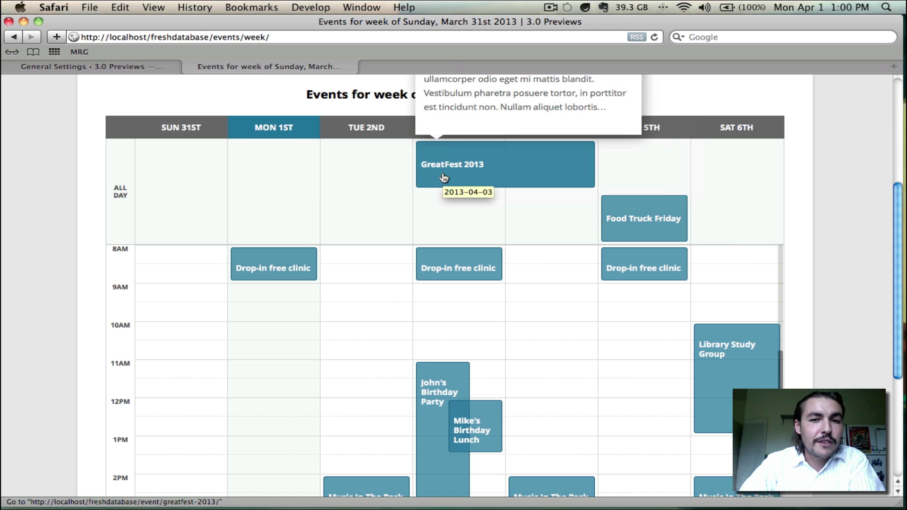
{"action": "scroll", "coordinate": [443, 177], "scroll_direction": "up", "scroll_amount": 2}
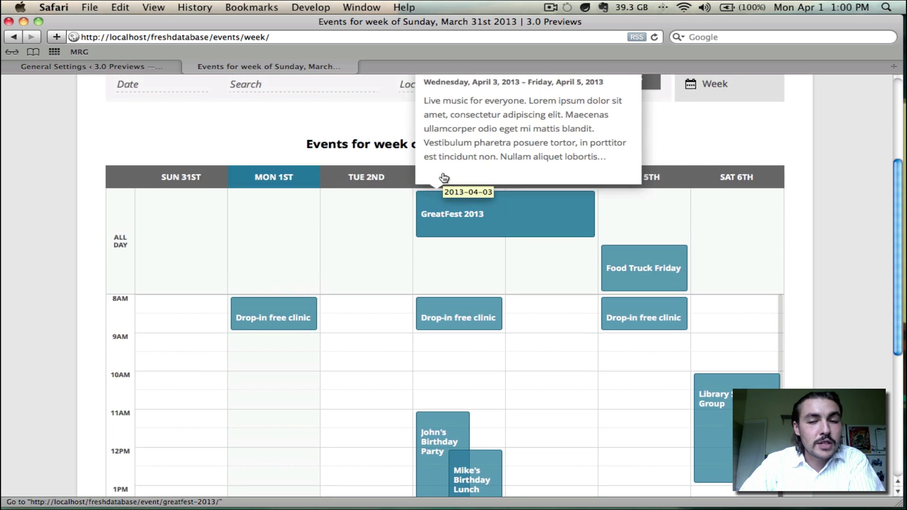
{"action": "scroll", "coordinate": [443, 177], "scroll_direction": "down", "scroll_amount": 4}
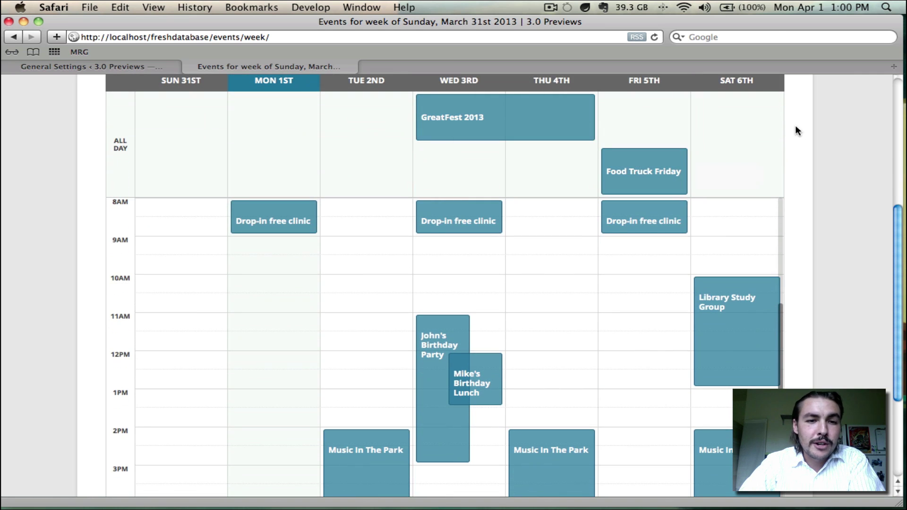
{"action": "scroll", "coordinate": [830, 139], "scroll_direction": "down", "scroll_amount": 1}
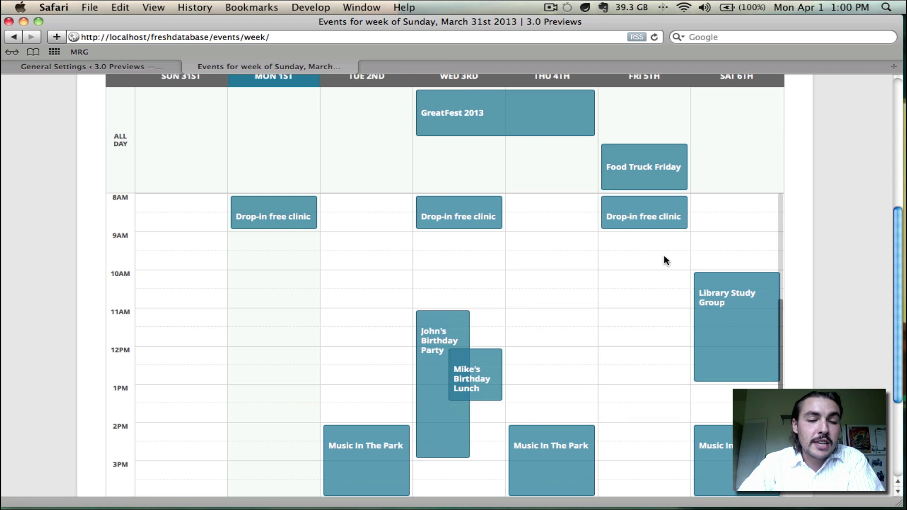
{"action": "scroll", "coordinate": [665, 257], "scroll_direction": "down", "scroll_amount": 5}
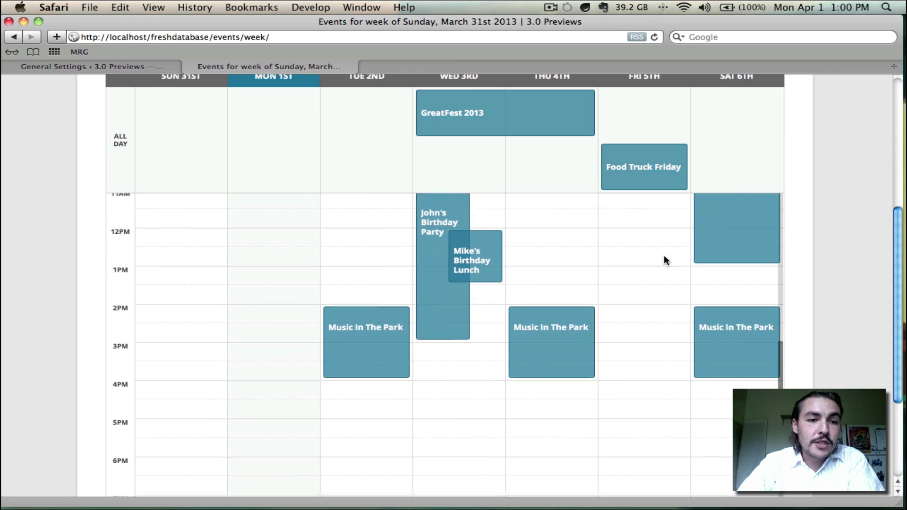
{"action": "scroll", "coordinate": [664, 259], "scroll_direction": "down", "scroll_amount": 6}
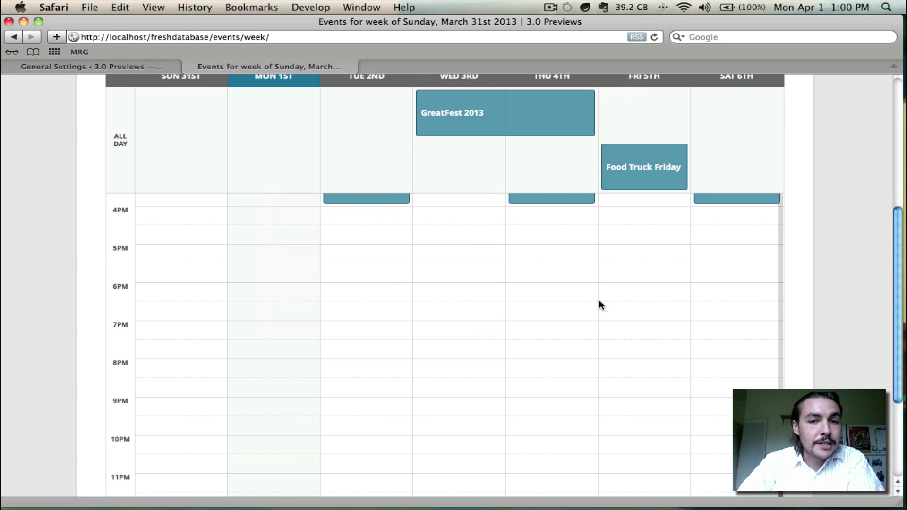
{"action": "scroll", "coordinate": [599, 301], "scroll_direction": "up", "scroll_amount": 10}
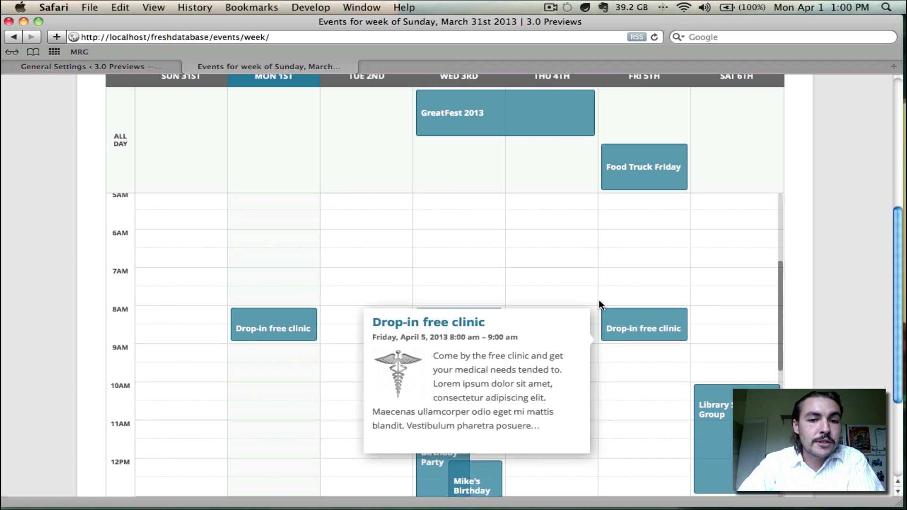
{"action": "scroll", "coordinate": [599, 305], "scroll_direction": "down", "scroll_amount": 5}
{"action": "scroll", "coordinate": [599, 305], "scroll_direction": "up", "scroll_amount": 2}
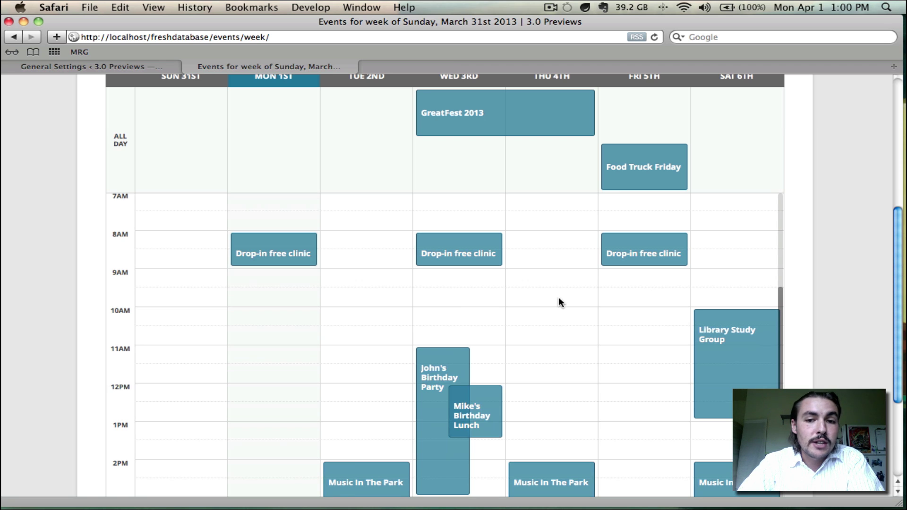
{"action": "scroll", "coordinate": [558, 298], "scroll_direction": "down", "scroll_amount": 2}
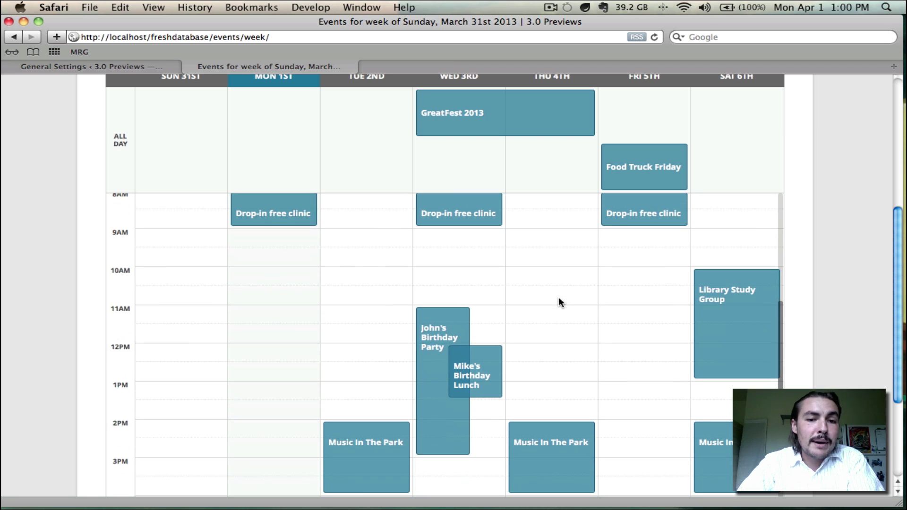
{"action": "mouse_move", "coordinate": [445, 324]}
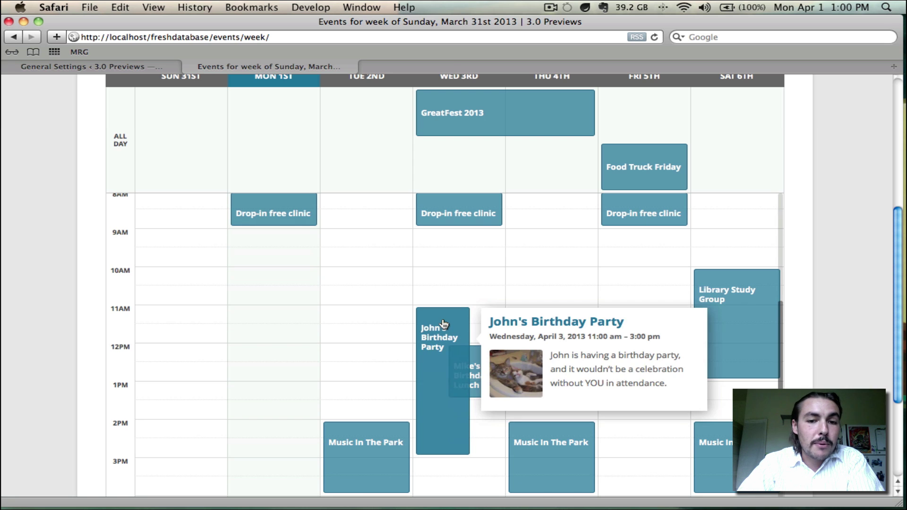
{"action": "mouse_move", "coordinate": [478, 360]}
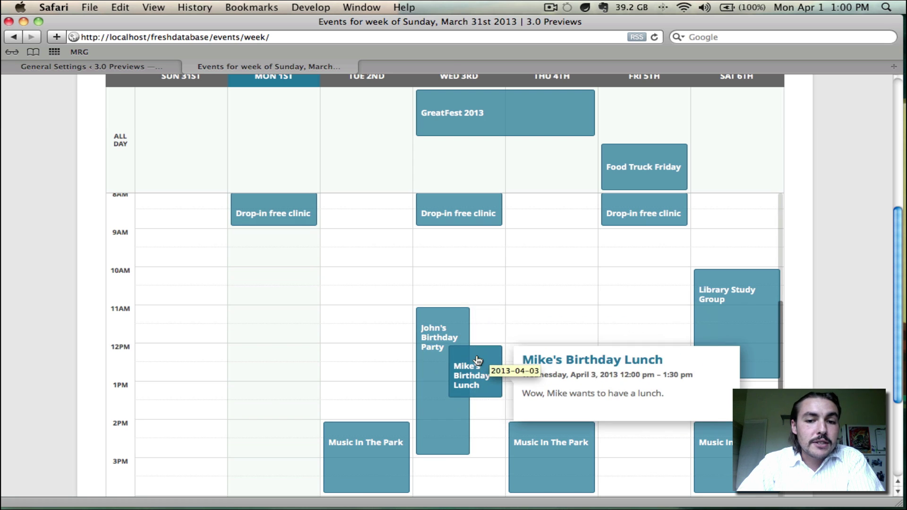
{"action": "mouse_move", "coordinate": [419, 373]}
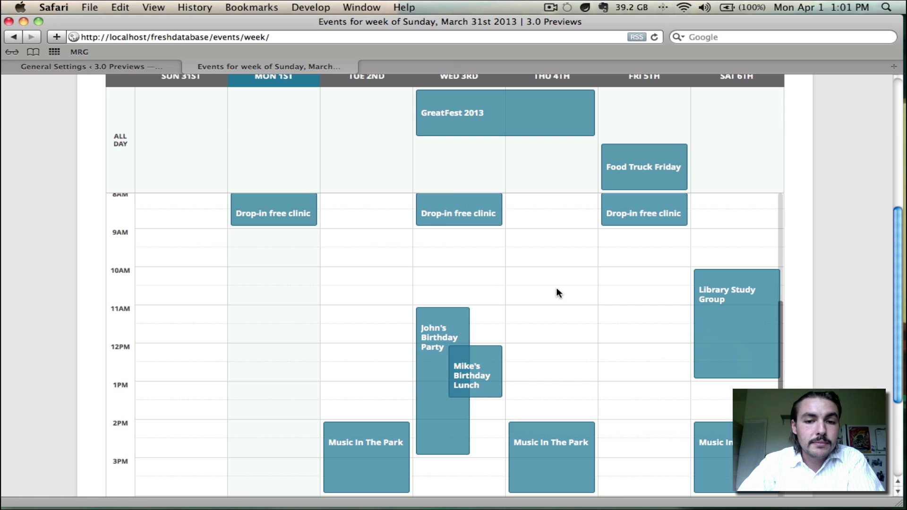
{"action": "scroll", "coordinate": [556, 287], "scroll_direction": "down", "scroll_amount": 5}
{"action": "scroll", "coordinate": [812, 277], "scroll_direction": "down", "scroll_amount": 5}
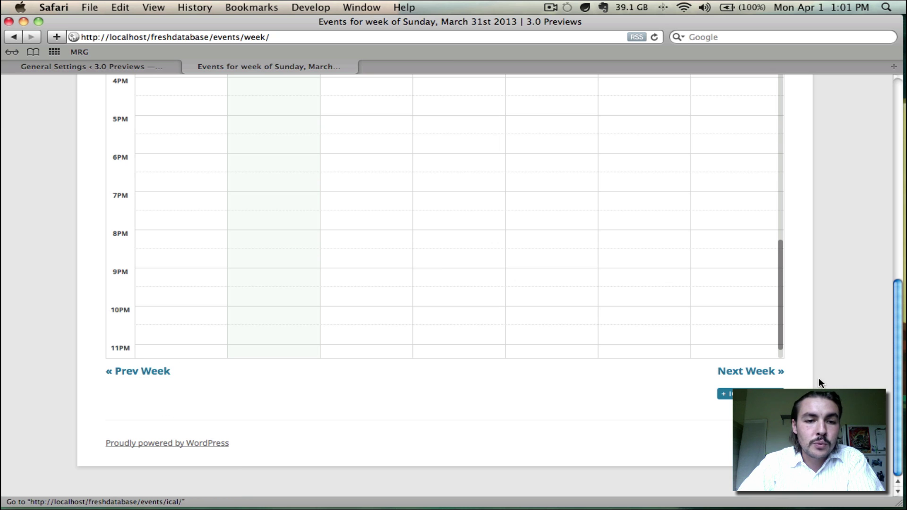
{"action": "scroll", "coordinate": [818, 378], "scroll_direction": "up", "scroll_amount": 10}
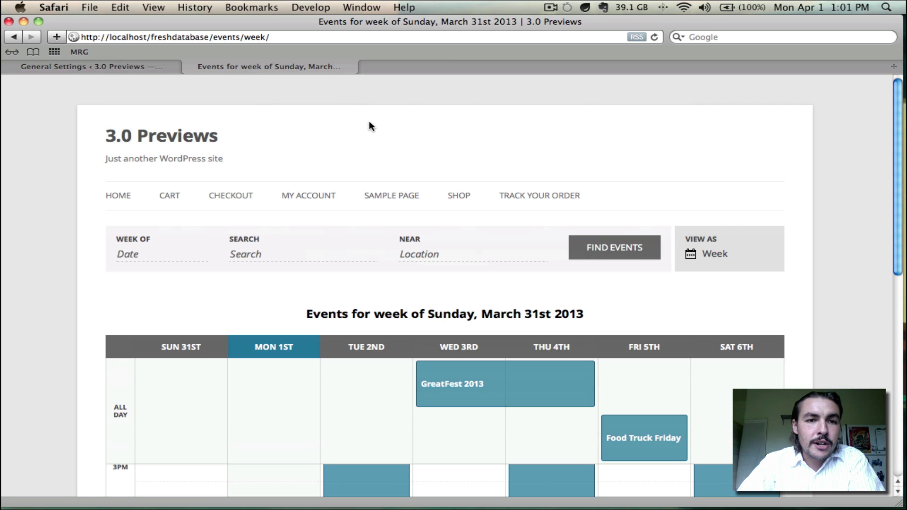
{"action": "double_click", "coordinate": [252, 37]}
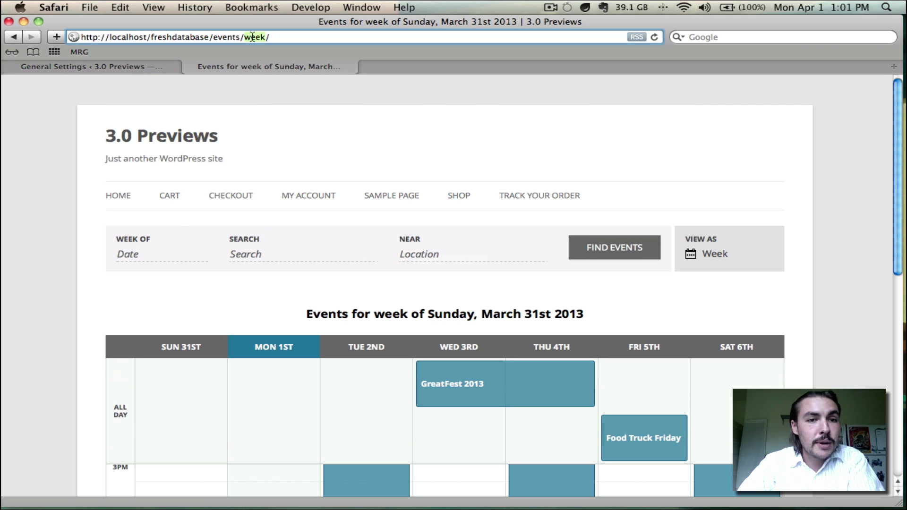
{"action": "key", "text": "BackSpace"}
{"action": "key", "text": "BackSpace"}
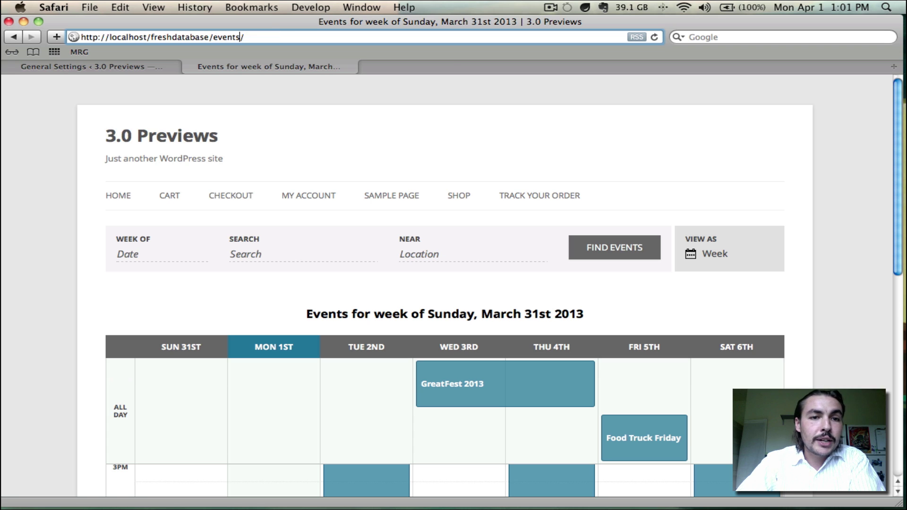
{"action": "key", "text": "Return"}
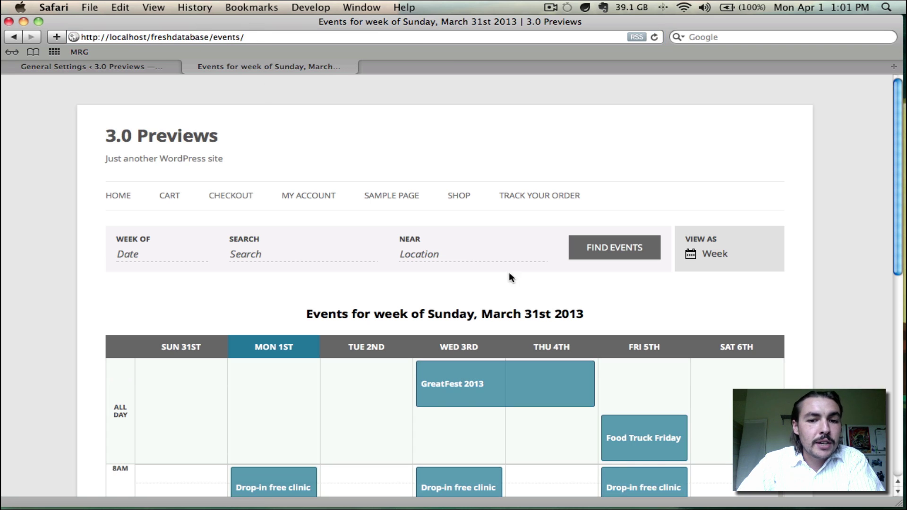
{"action": "left_click", "coordinate": [259, 40]}
{"action": "type", "text": "week/"}
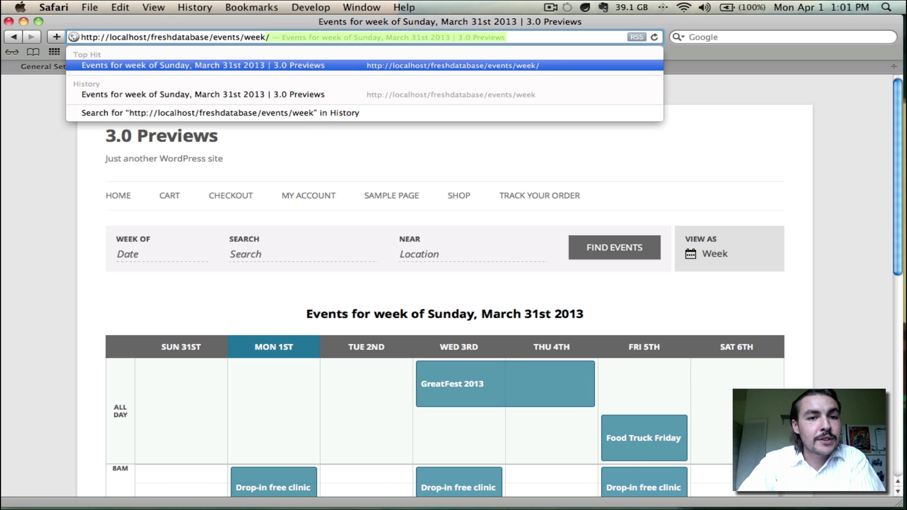
{"action": "key", "text": "Return"}
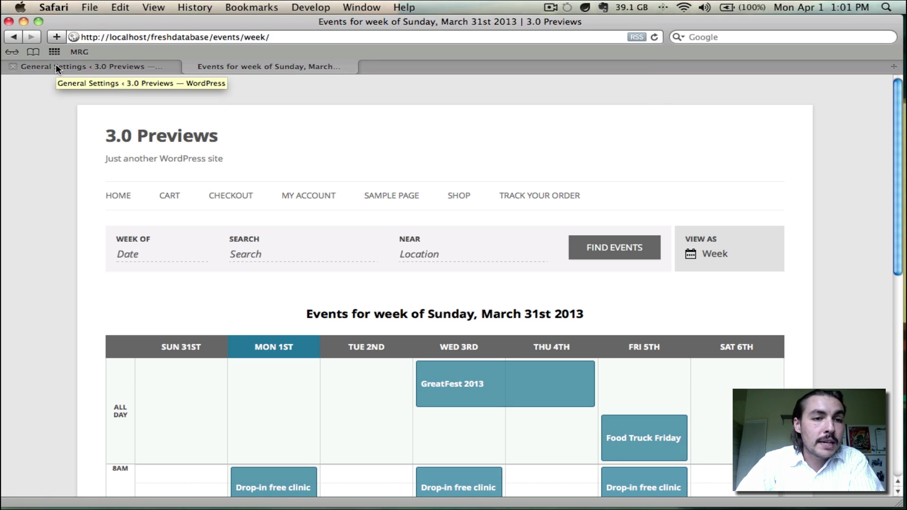
Step: In Events Settings' Display tab, confirm the Default view dropdown is set to Week
{"action": "left_click", "coordinate": [55, 65]}
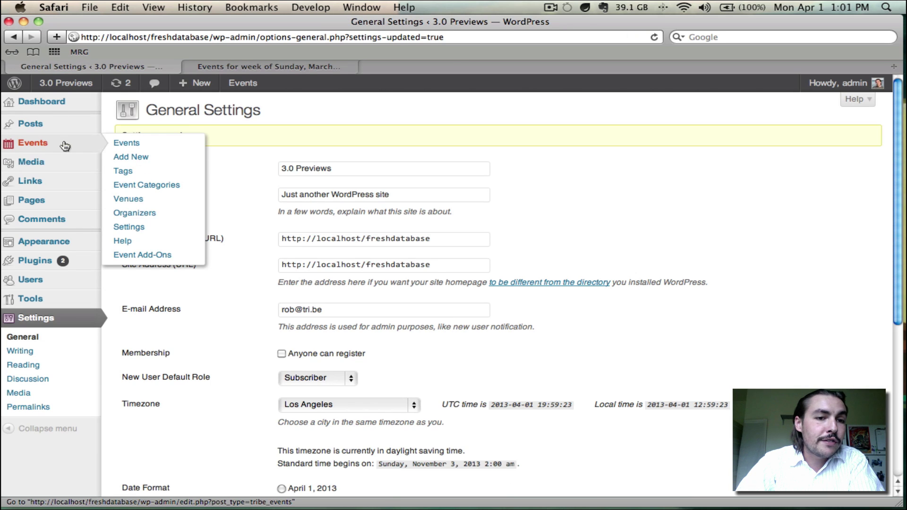
{"action": "left_click", "coordinate": [157, 227]}
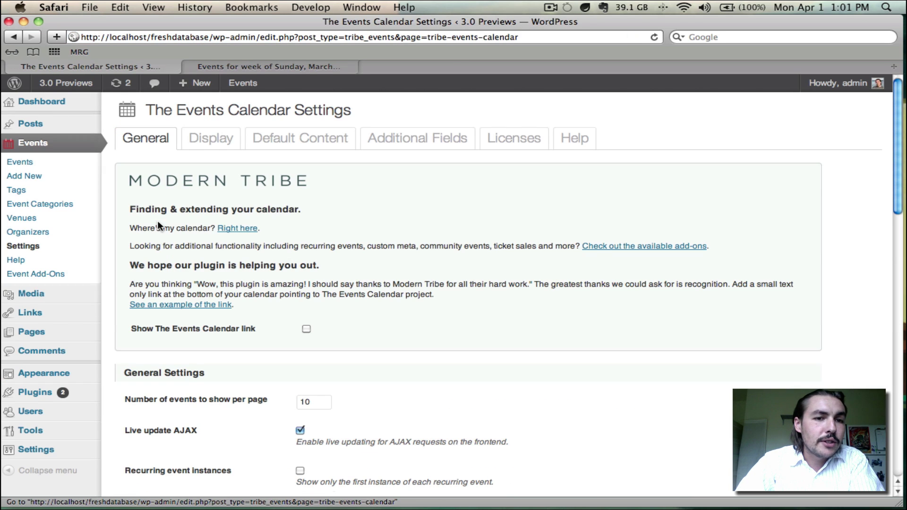
{"action": "left_click", "coordinate": [196, 144]}
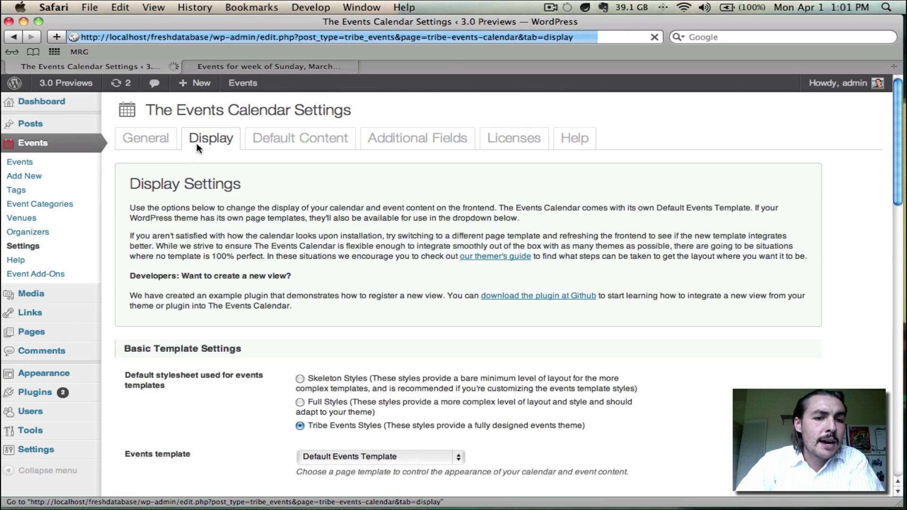
{"action": "scroll", "coordinate": [418, 266], "scroll_direction": "down", "scroll_amount": 5}
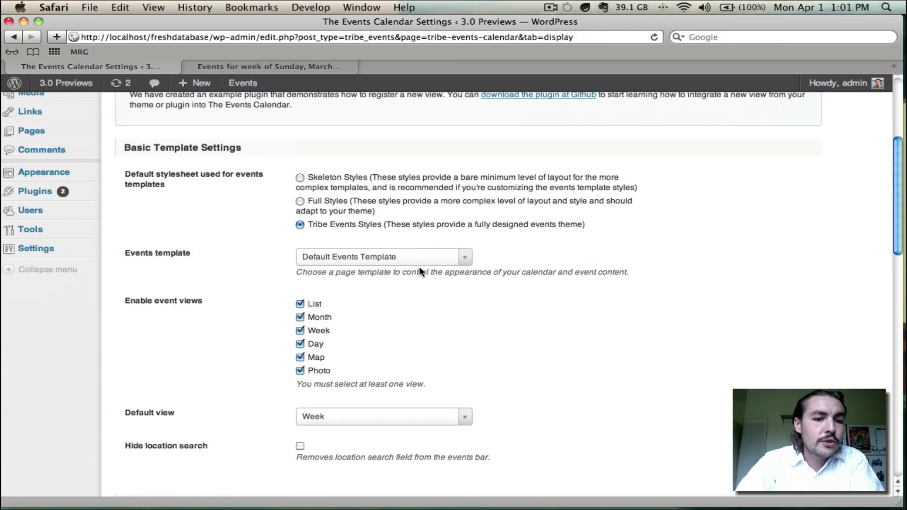
{"action": "scroll", "coordinate": [418, 266], "scroll_direction": "down", "scroll_amount": 2}
{"action": "left_click", "coordinate": [346, 334]}
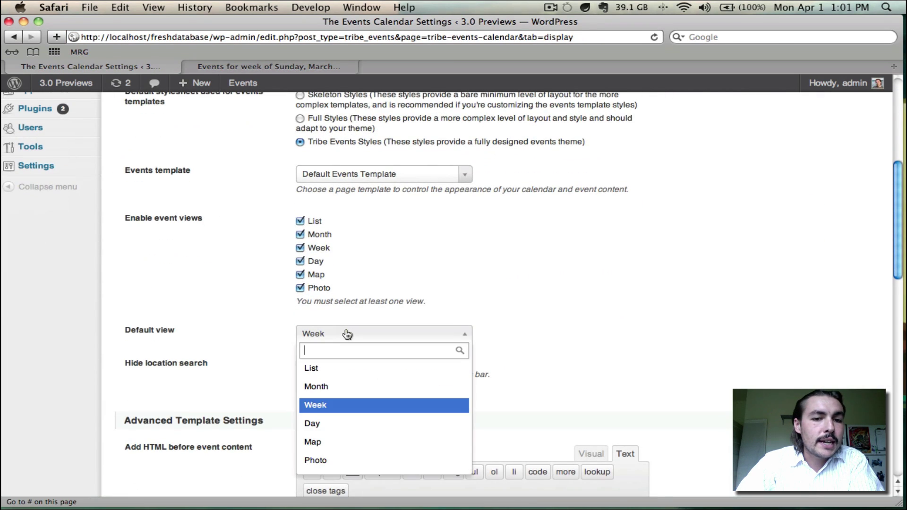
{"action": "left_click", "coordinate": [346, 334]}
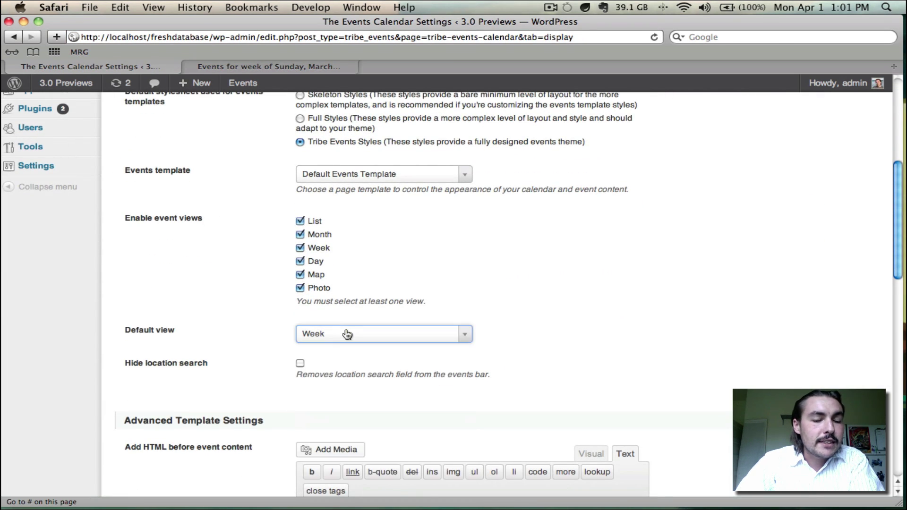
{"action": "left_click", "coordinate": [312, 67]}
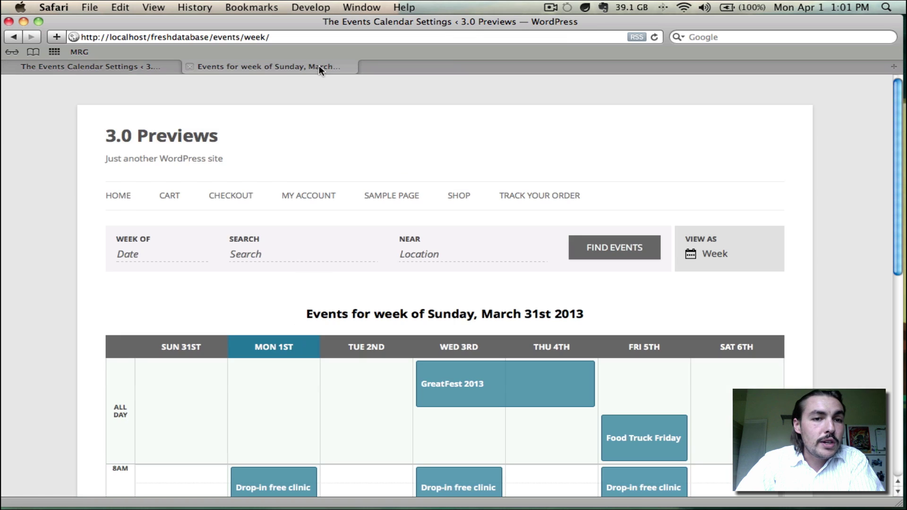
{"action": "double_click", "coordinate": [226, 37]}
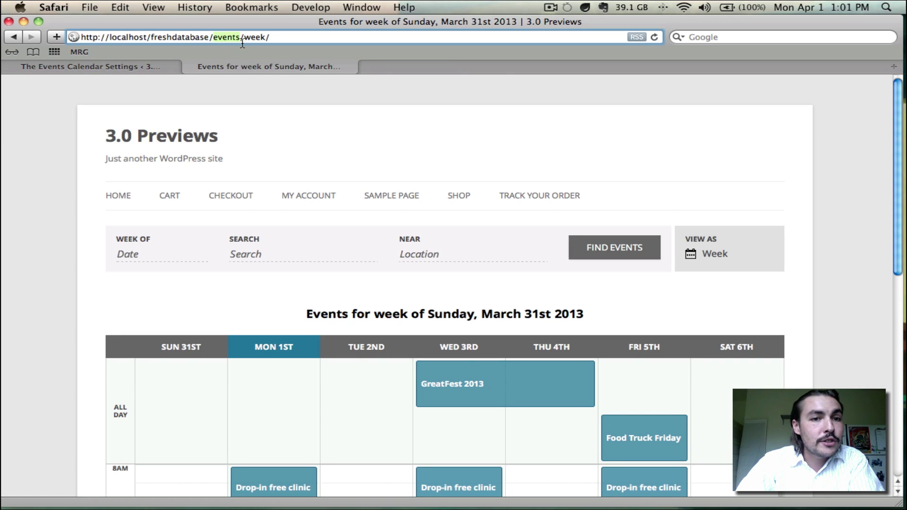
{"action": "double_click", "coordinate": [261, 38]}
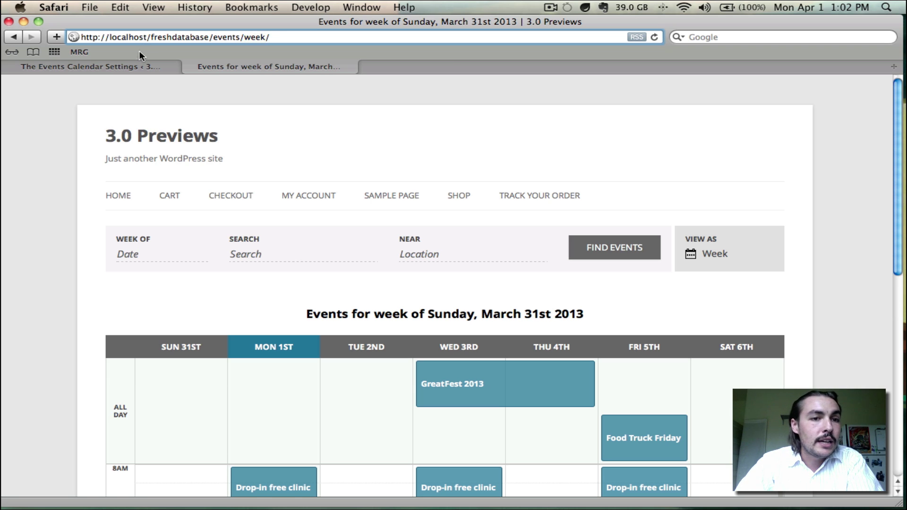
{"action": "left_click", "coordinate": [135, 66]}
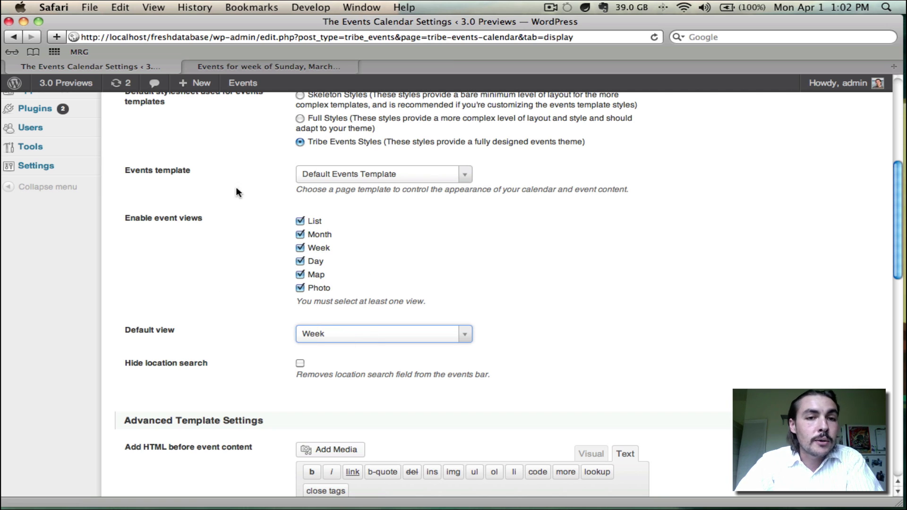
{"action": "left_click", "coordinate": [304, 67]}
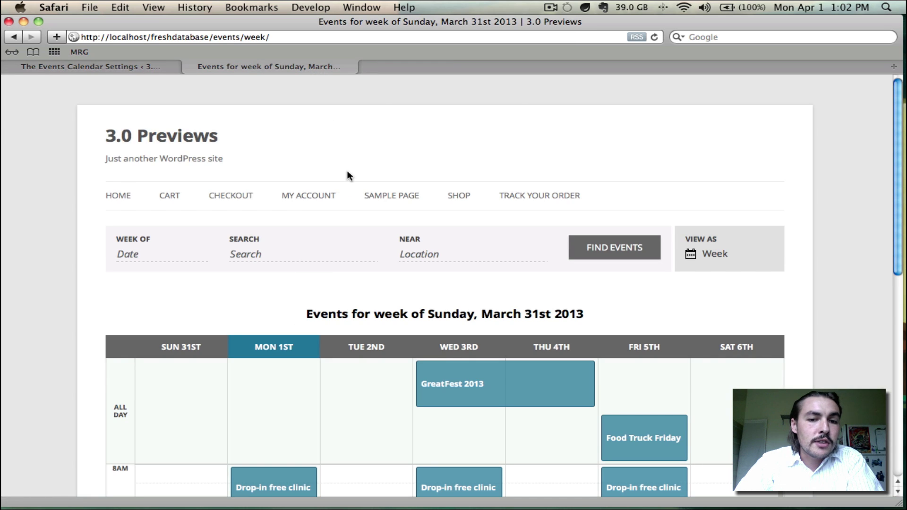